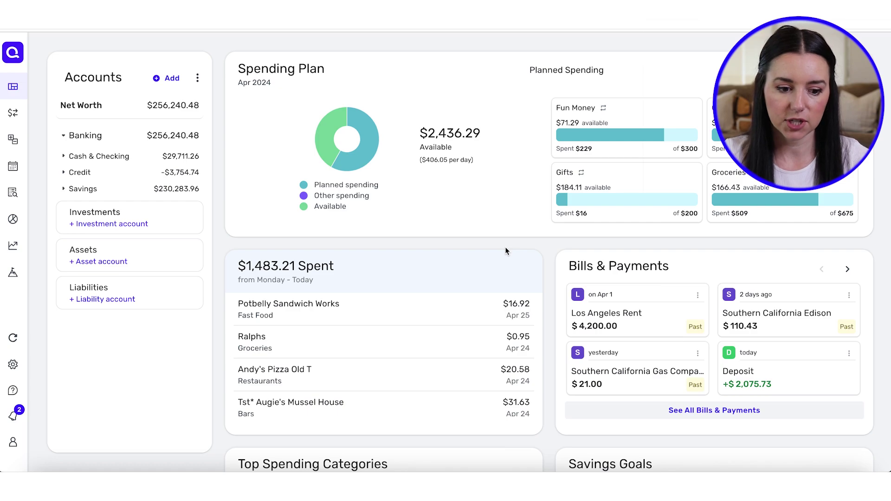
# Start a new savings goal of the Car type and name it 2020 Toyota Highlander Hybrid
pyautogui.moveTo(36, 138)
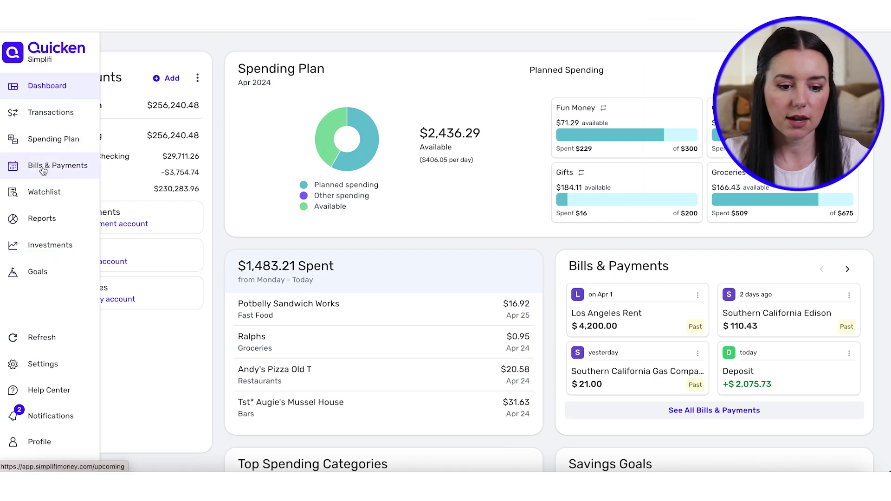
pyautogui.click(35, 273)
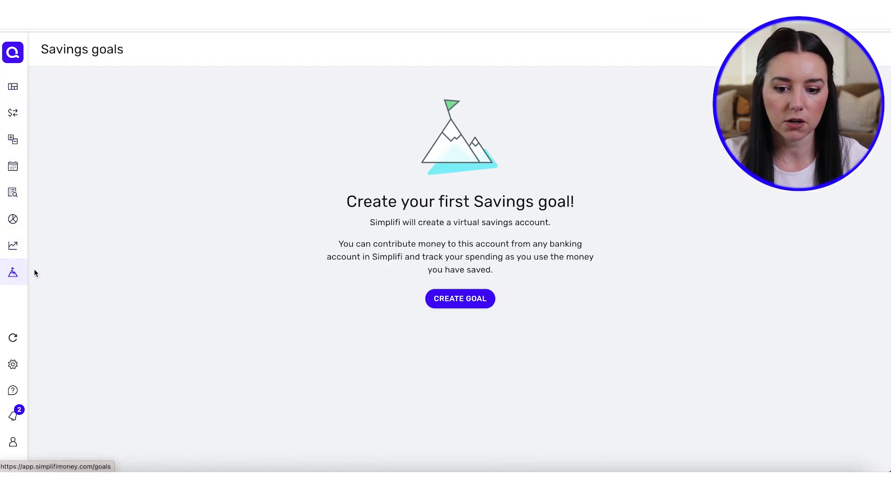
pyautogui.click(471, 302)
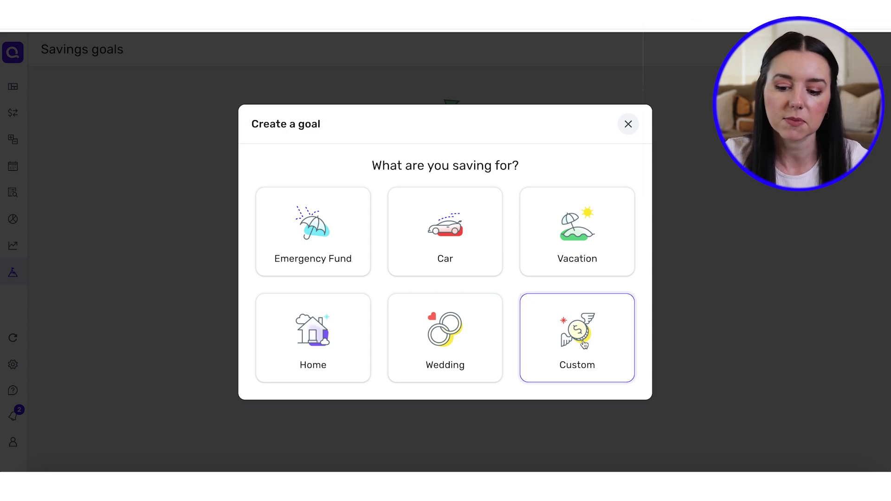
pyautogui.click(438, 254)
pyautogui.click(354, 190)
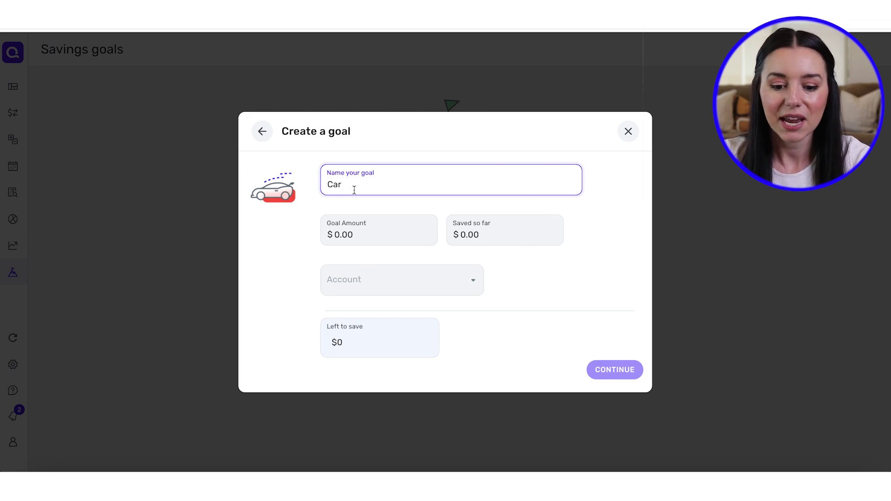
pyautogui.doubleClick(354, 190)
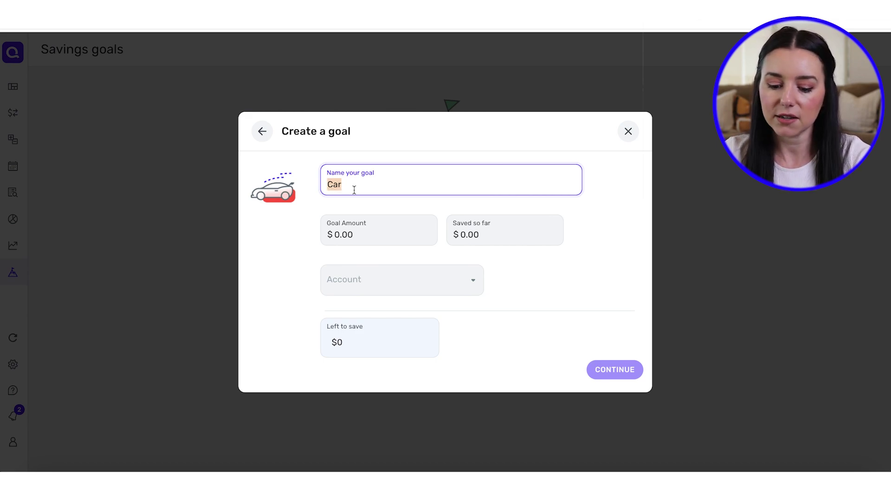
pyautogui.write('2020 Toy')
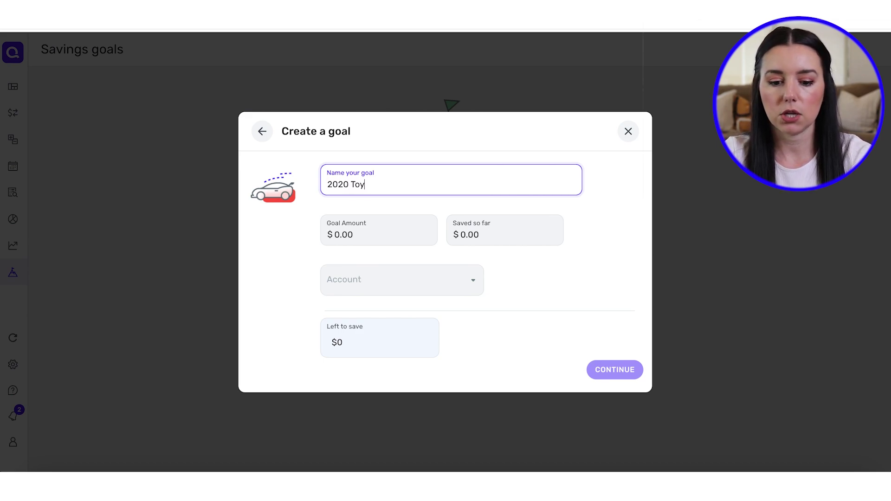
pyautogui.write('ota Highlander Hybrid')
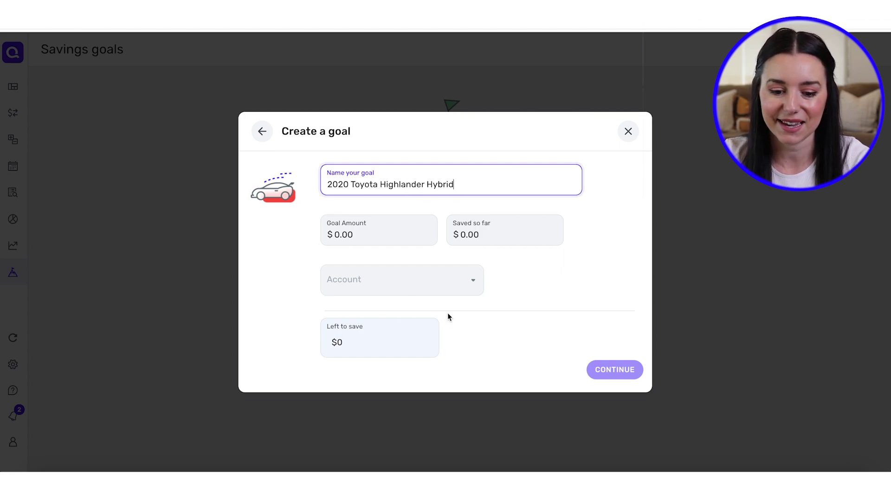
# Set the goal amount to $55,000 and the saved amount to $40,000, and link the goal to the Jeep Wrangler account
pyautogui.click(376, 231)
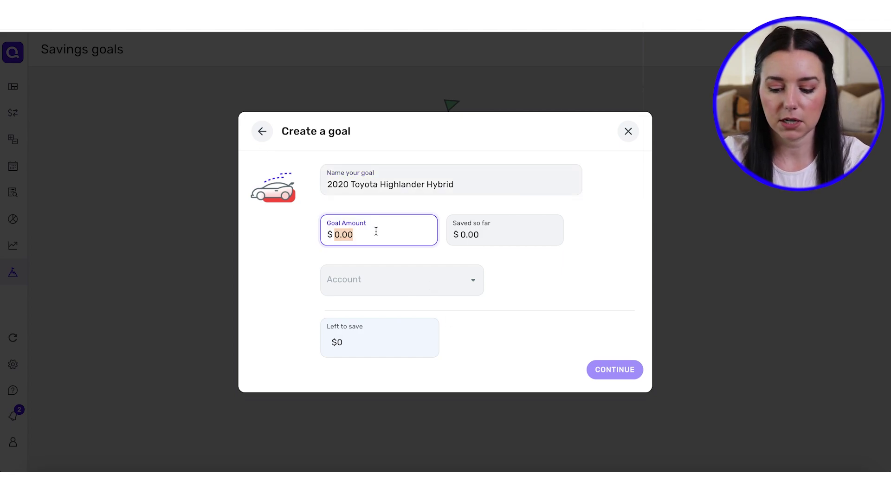
pyautogui.write('55000')
pyautogui.press('Tab')
pyautogui.write('40000')
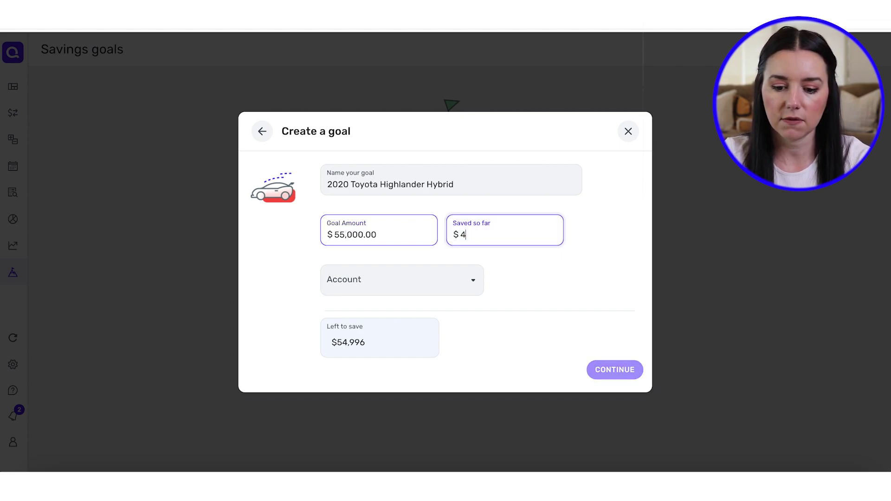
pyautogui.click(412, 284)
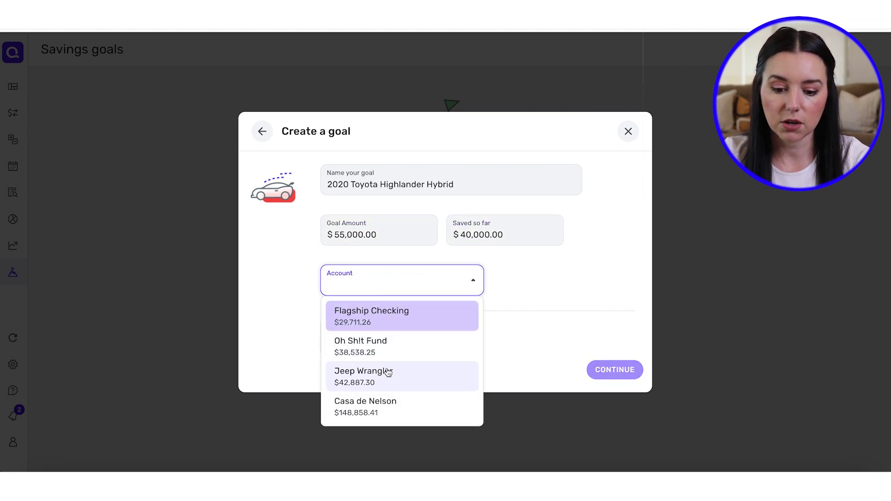
pyautogui.click(388, 388)
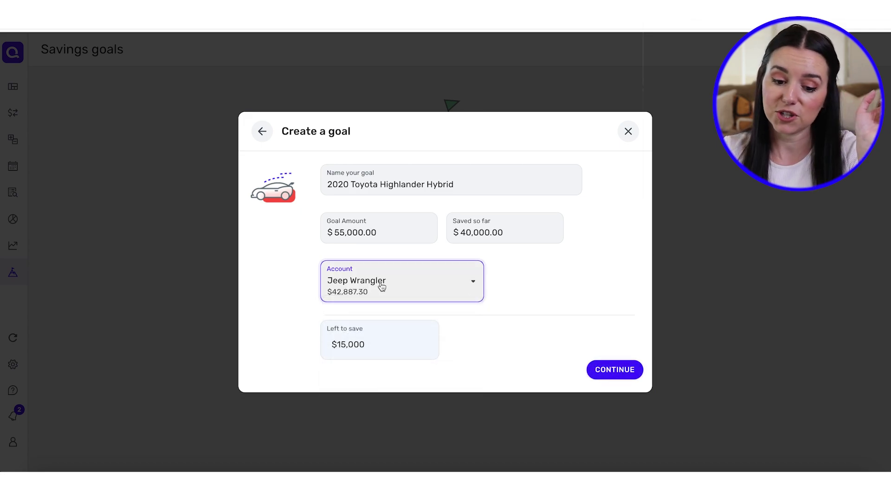
# Set the goal's saved-so-far amount to $42,887 and proceed to the target date settings
pyautogui.click(518, 236)
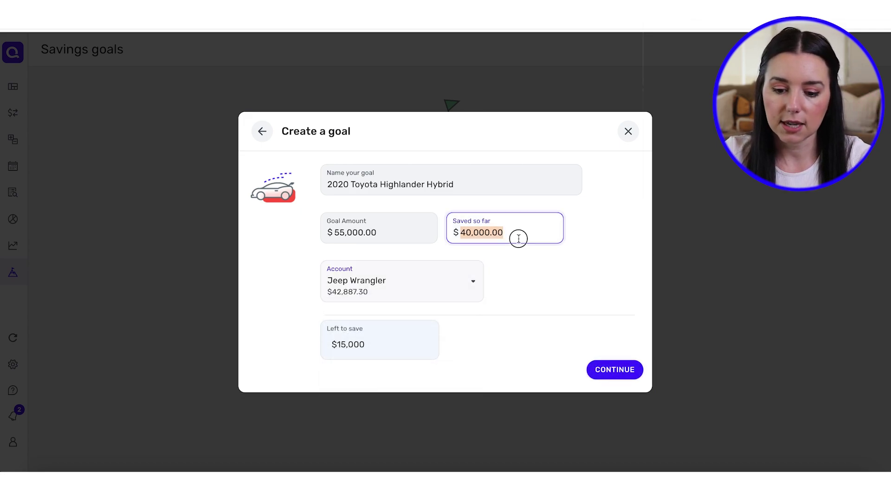
pyautogui.write('42887')
pyautogui.click(515, 283)
pyautogui.click(345, 323)
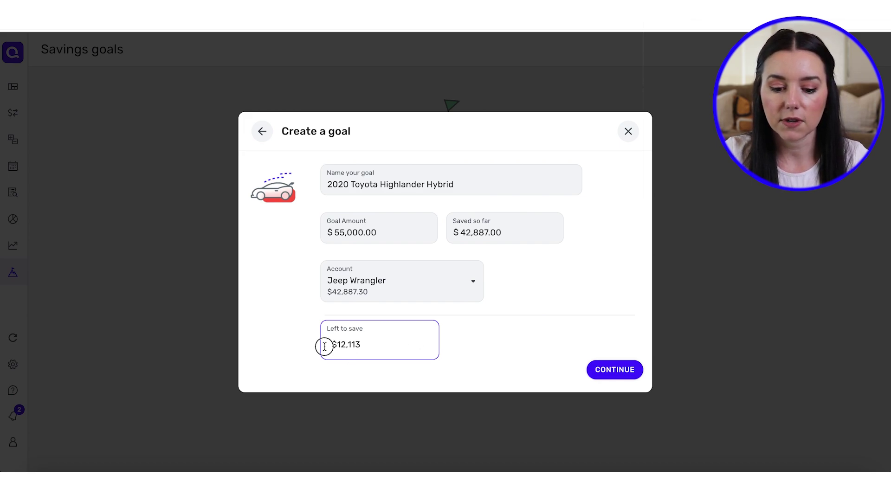
pyautogui.moveTo(325, 347); pyautogui.dragTo(389, 344)
pyautogui.click(391, 346)
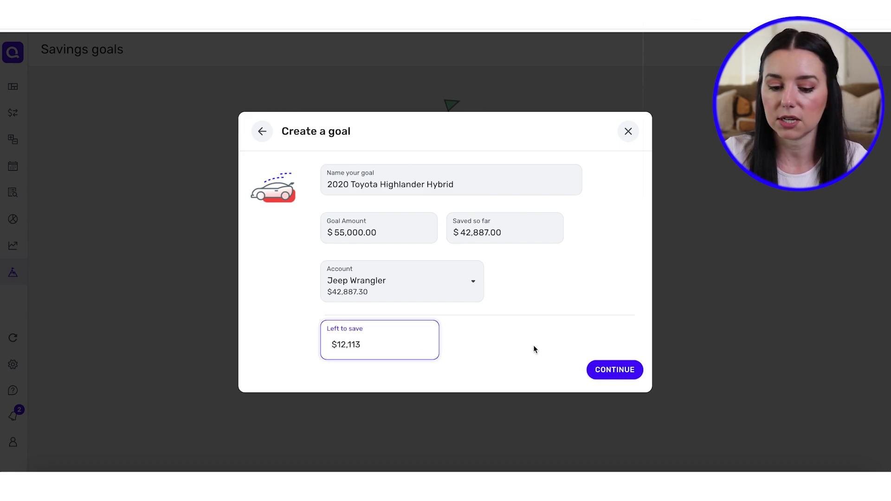
pyautogui.click(628, 370)
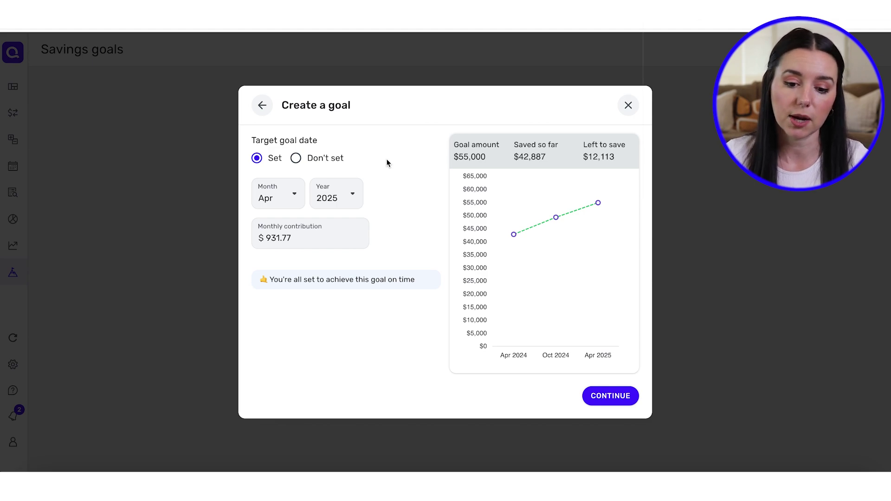
# Set the target goal date to October 2025, accept the suggested monthly contribution of $637.53, and continue
pyautogui.click(296, 160)
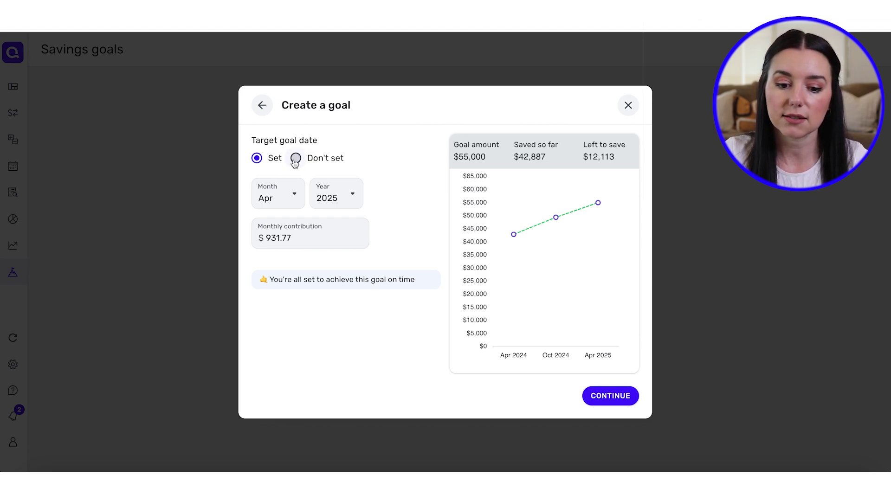
pyautogui.click(258, 159)
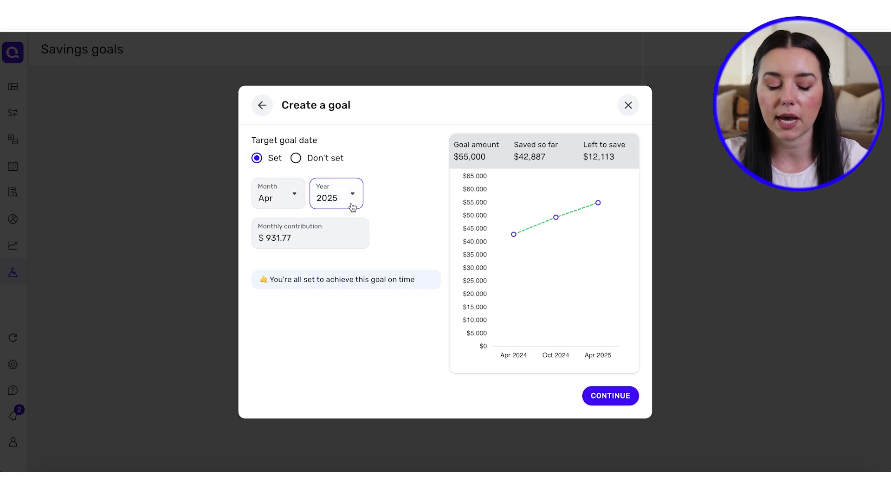
pyautogui.doubleClick(292, 242)
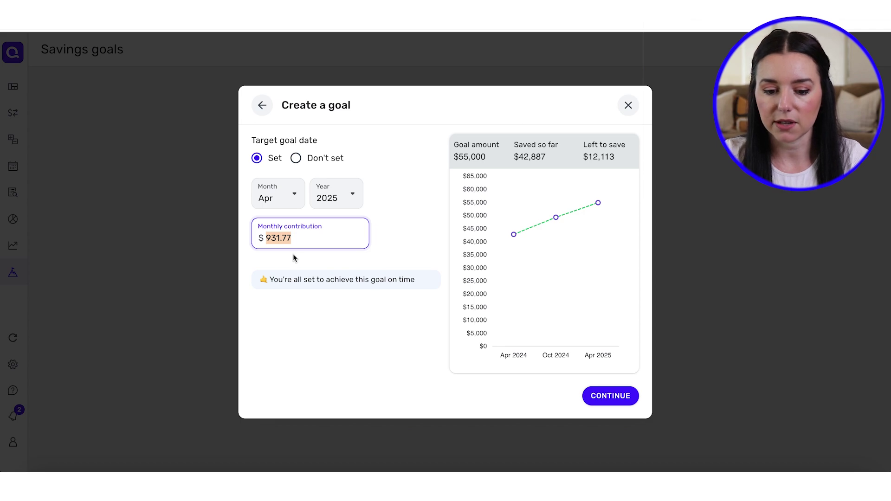
pyautogui.click(294, 254)
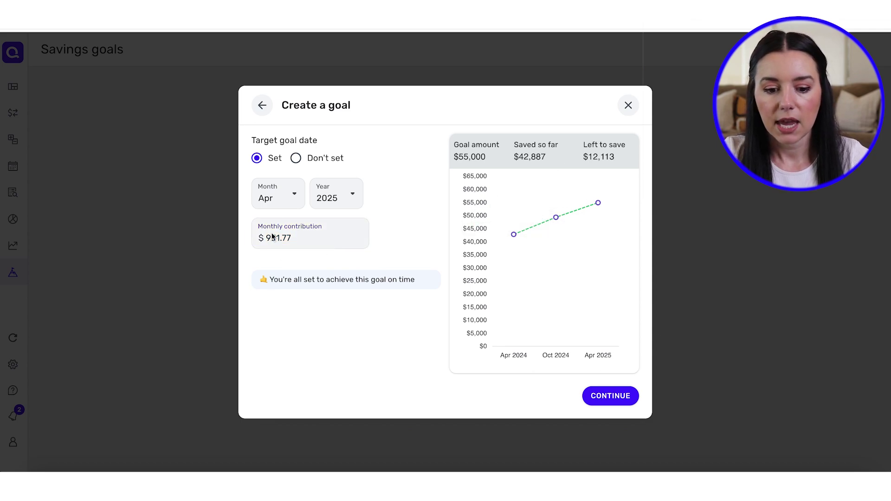
pyautogui.click(279, 199)
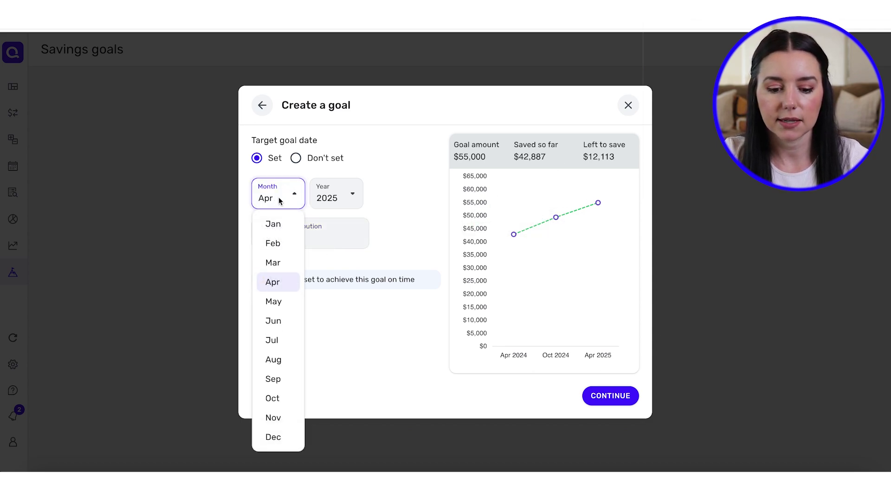
pyautogui.click(273, 399)
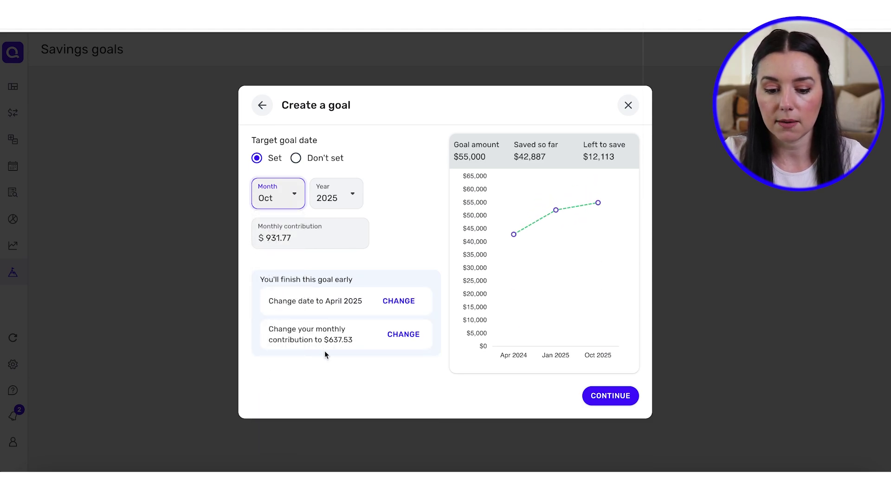
pyautogui.click(397, 336)
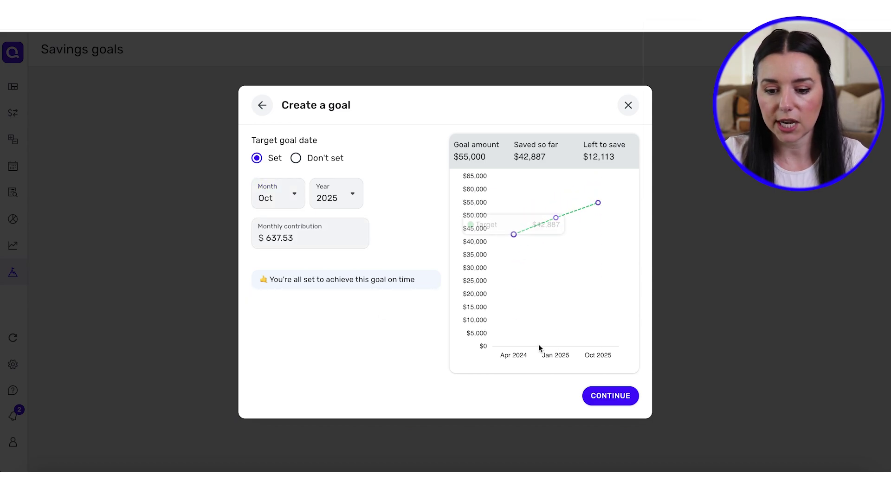
pyautogui.click(612, 409)
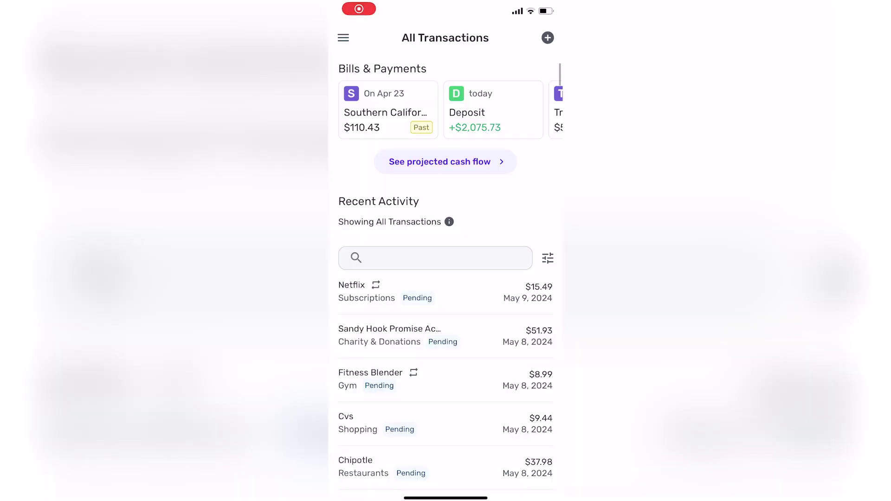
# In the Simplifi mobile app, browse all transactions and examine the detail options of the Sun Fresh #41 grocery purchase
pyautogui.scroll(-6, 445, 279)
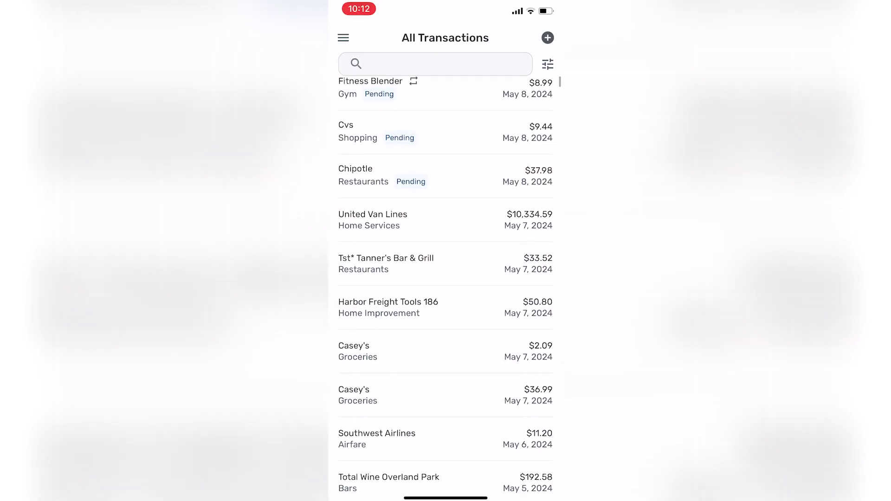
pyautogui.scroll(-6, 445, 279)
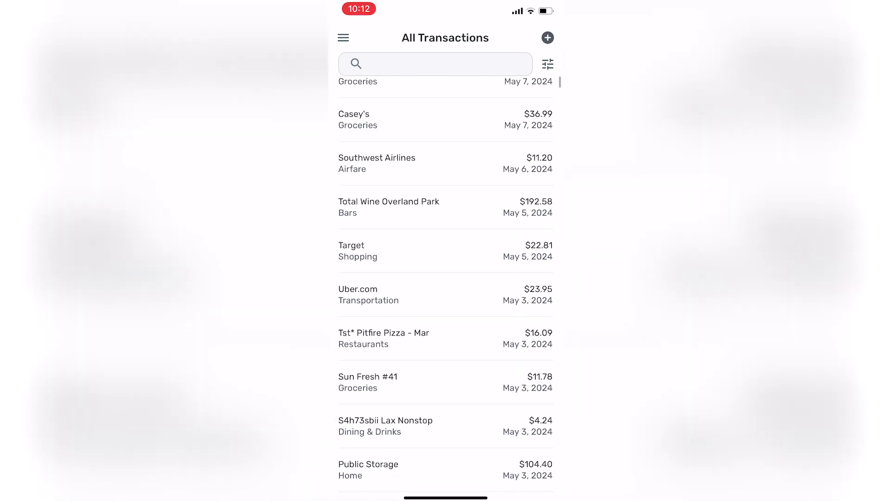
pyautogui.scroll(-3, 445, 278)
pyautogui.click(445, 258)
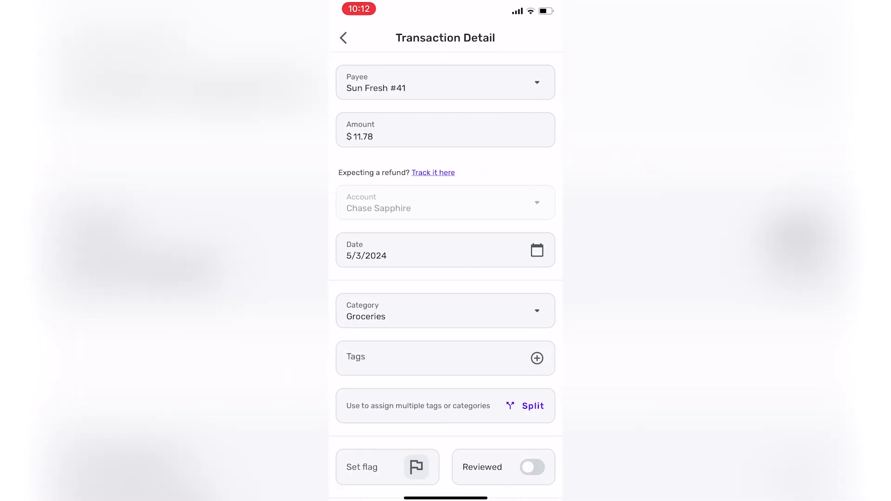
pyautogui.scroll(-8, 446, 278)
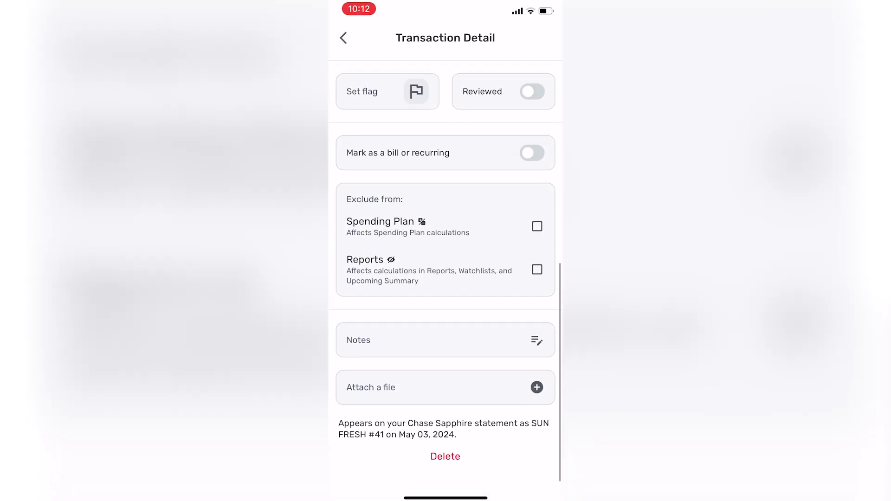
pyautogui.scroll(6, 446, 278)
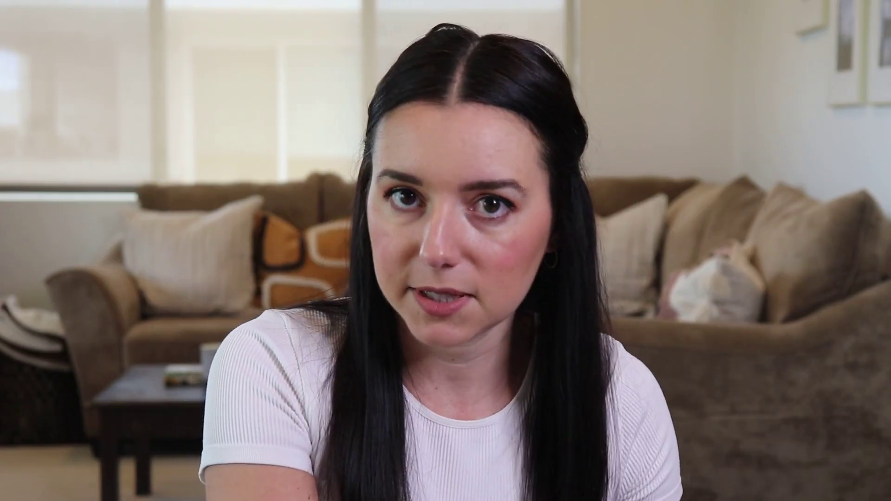
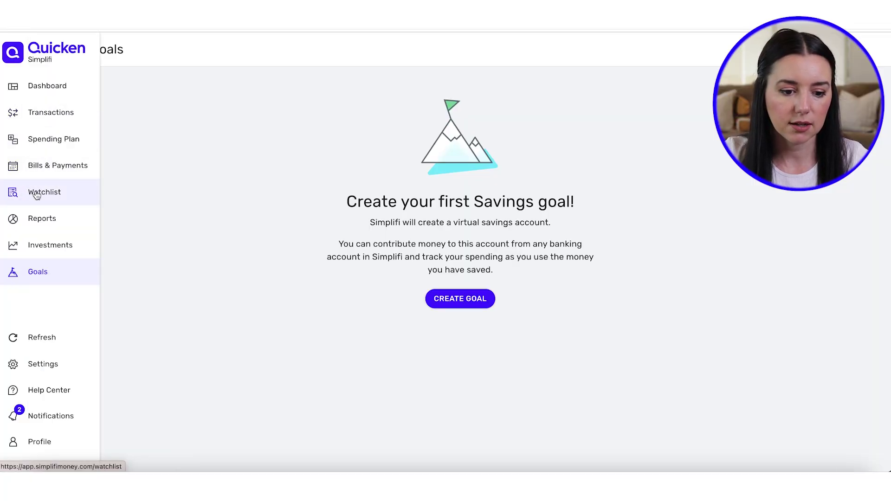
# In the Simplifi web app, start a new category-based spending watchlist named Gas
pyautogui.click(37, 195)
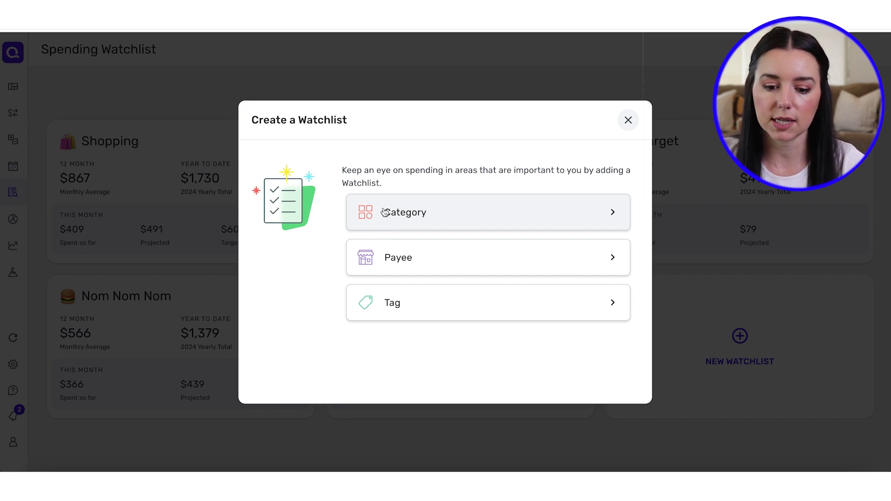
pyautogui.click(394, 265)
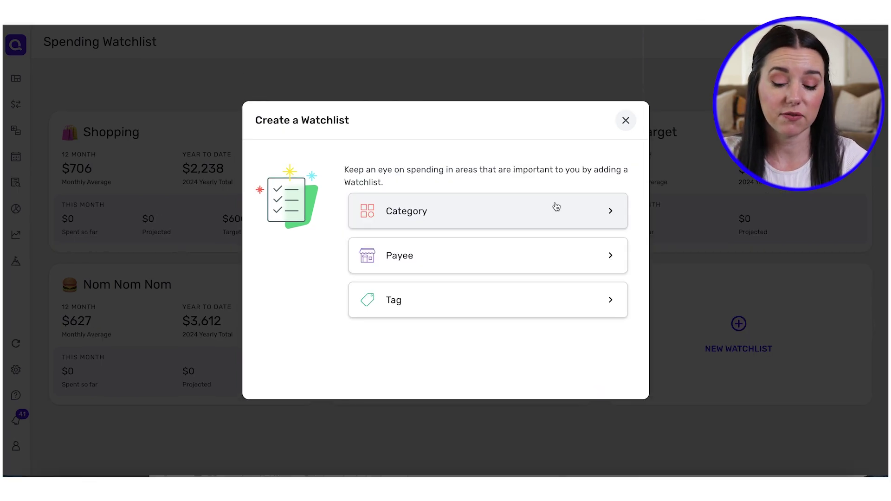
pyautogui.click(556, 207)
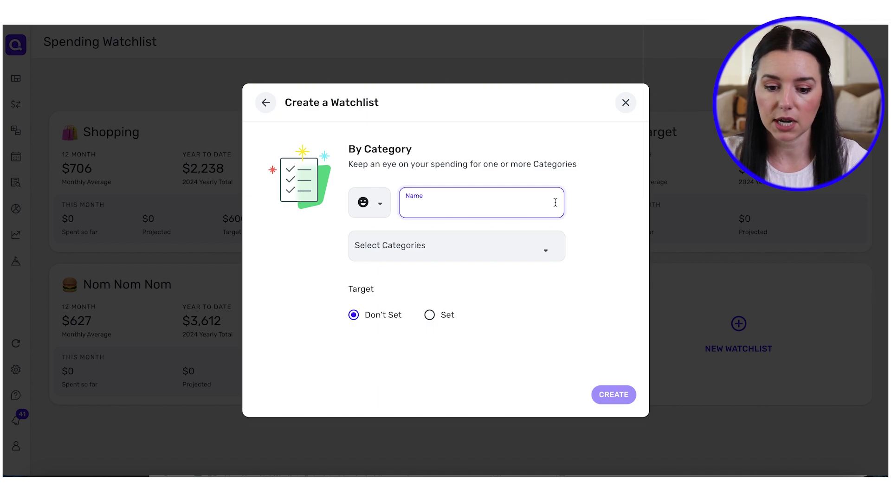
pyautogui.write('Gas')
# Assign the Gas & Fuel category under Auto & Transport to the new Gas watchlist
pyautogui.click(380, 256)
pyautogui.click(364, 235)
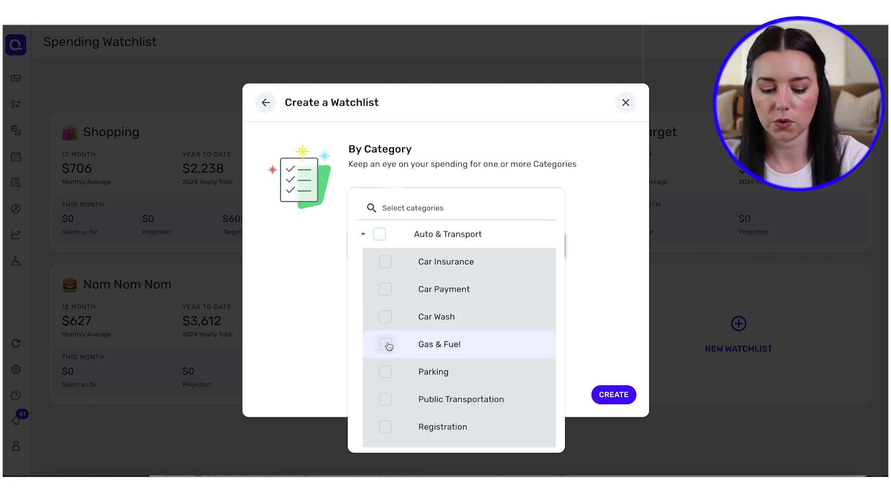
pyautogui.click(386, 345)
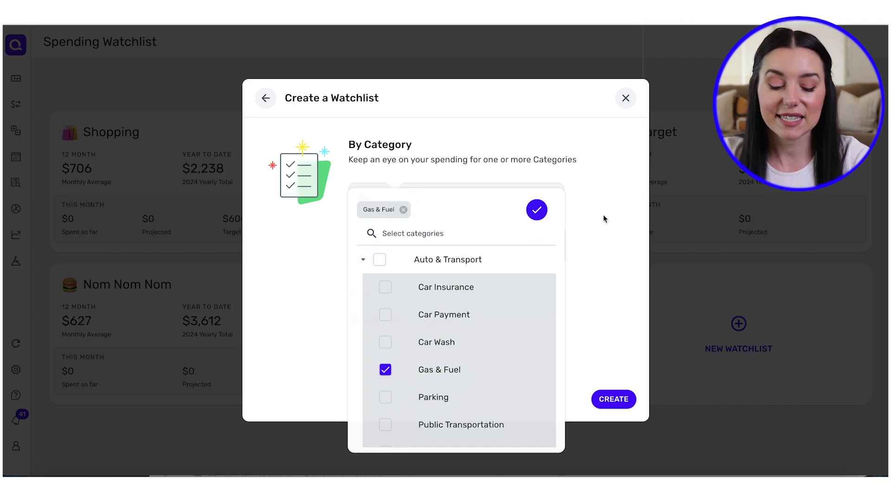
pyautogui.click(604, 219)
# Give the Gas watchlist the traffic light emoji and create it without a spending target
pyautogui.click(372, 200)
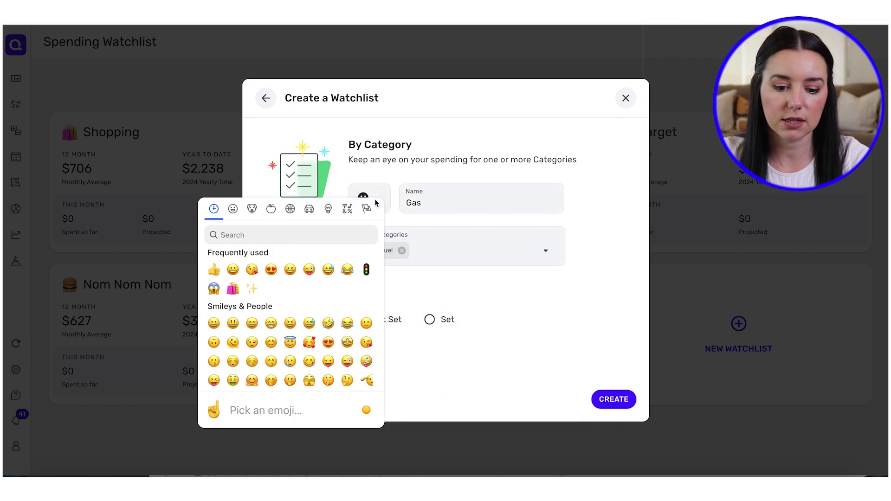
pyautogui.click(366, 270)
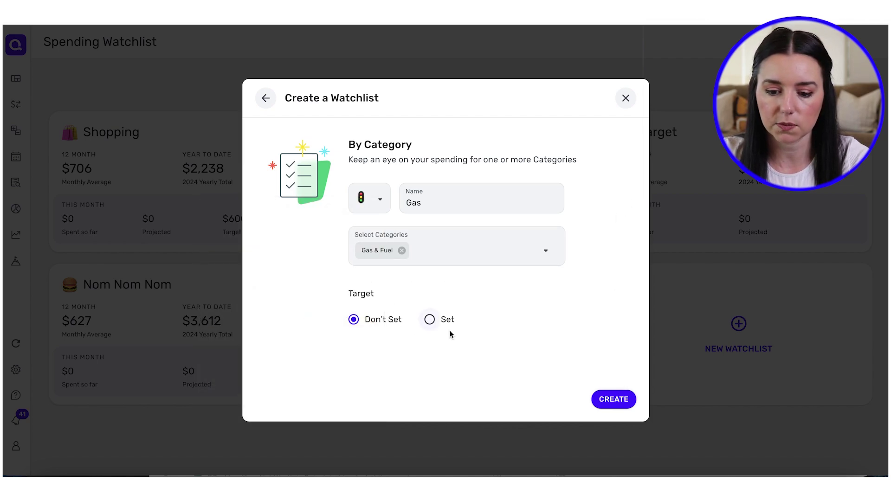
pyautogui.click(613, 399)
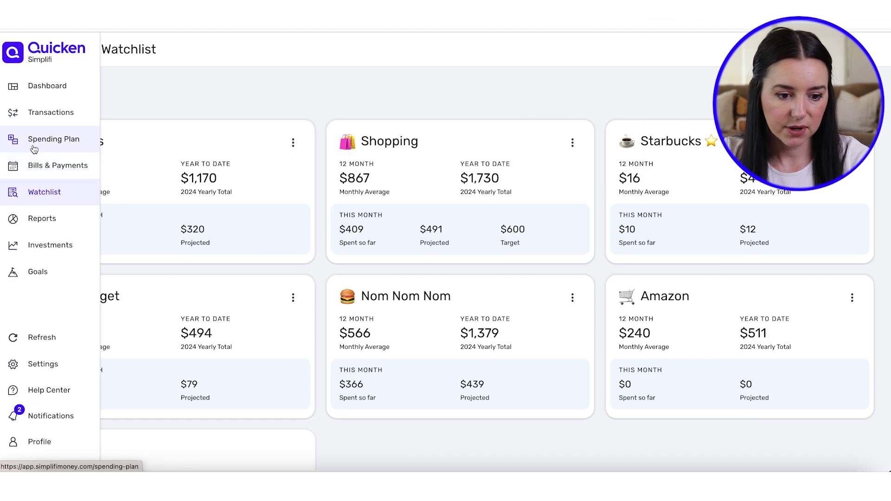
# Examine the available and spent amounts of each planned spending category in the April 2024 Spending Plan
pyautogui.click(33, 148)
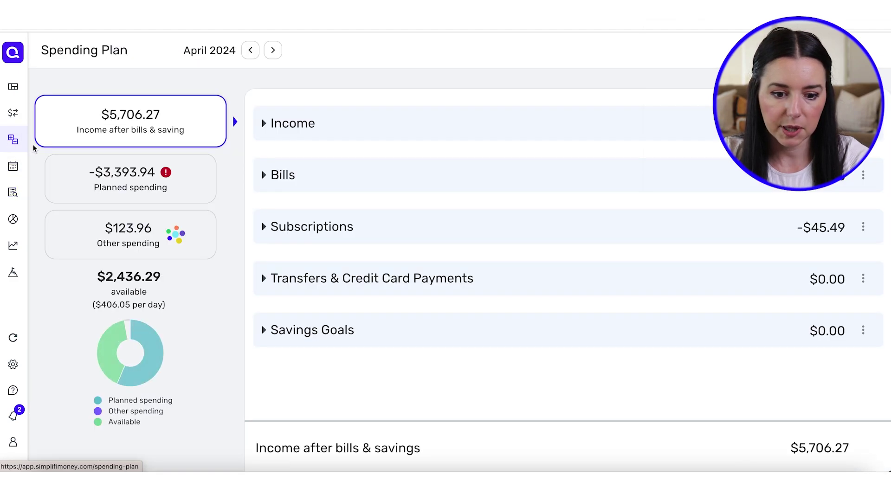
pyautogui.click(141, 195)
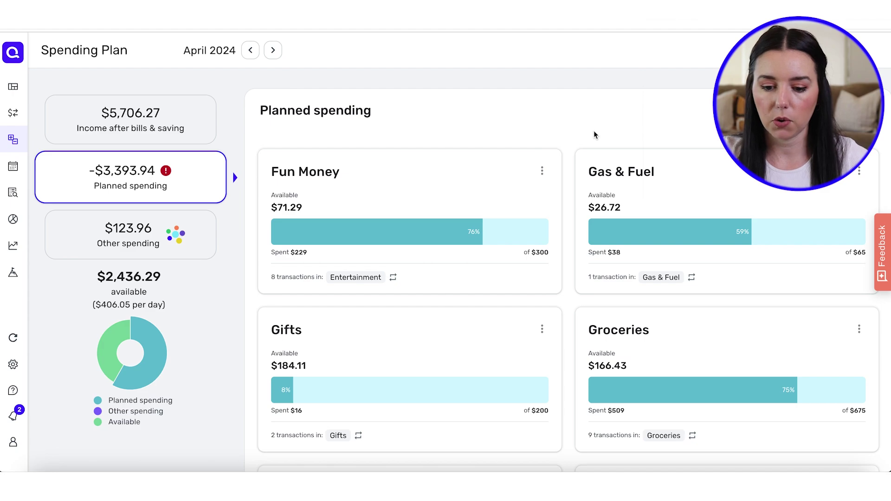
pyautogui.scroll(-1, 594, 132)
pyautogui.scroll(-2, 593, 131)
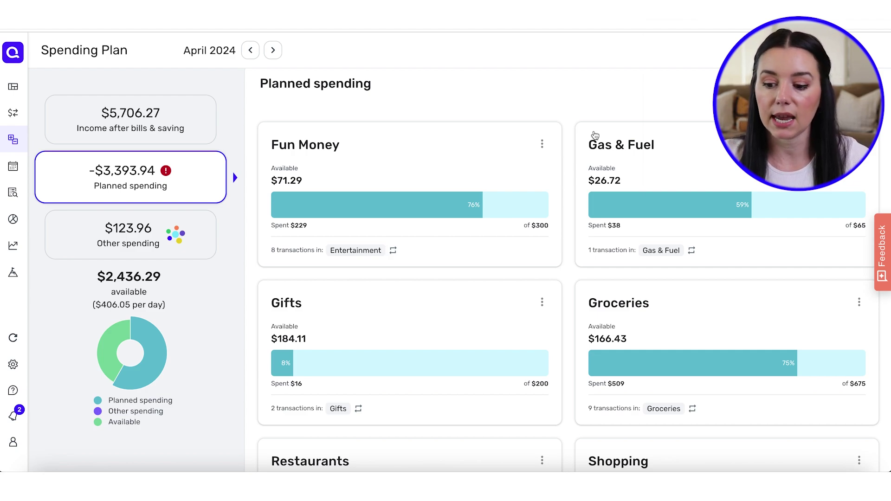
pyautogui.scroll(-4, 595, 135)
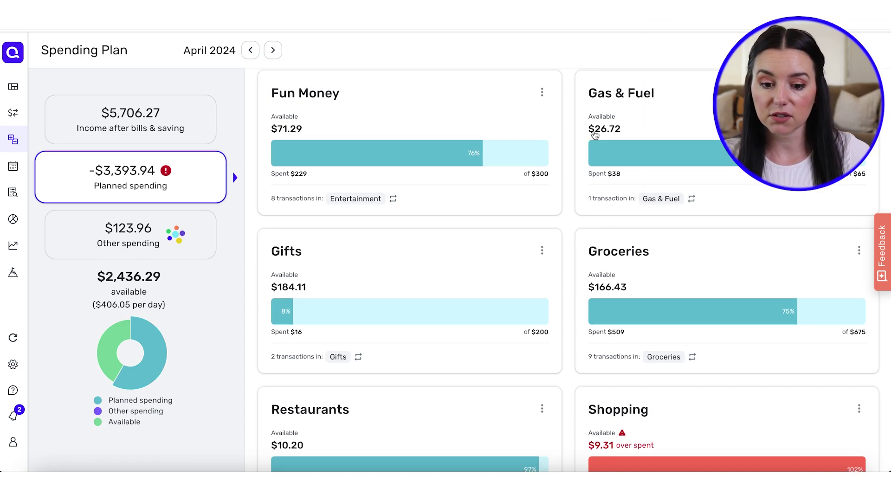
pyautogui.scroll(-3, 595, 136)
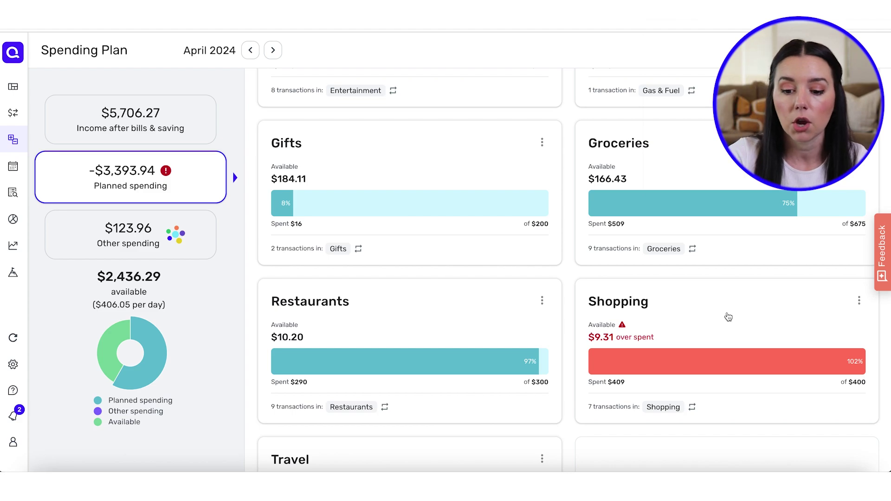
pyautogui.scroll(1, 728, 317)
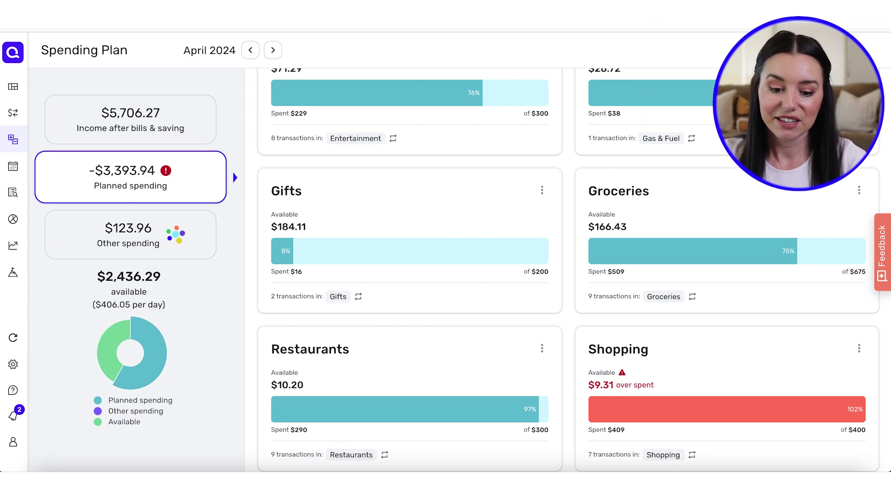
pyautogui.scroll(-1, 361, 402)
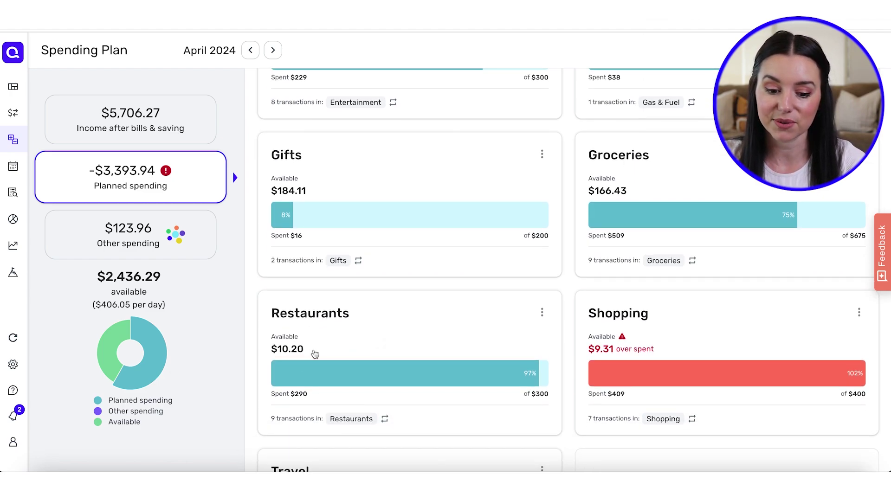